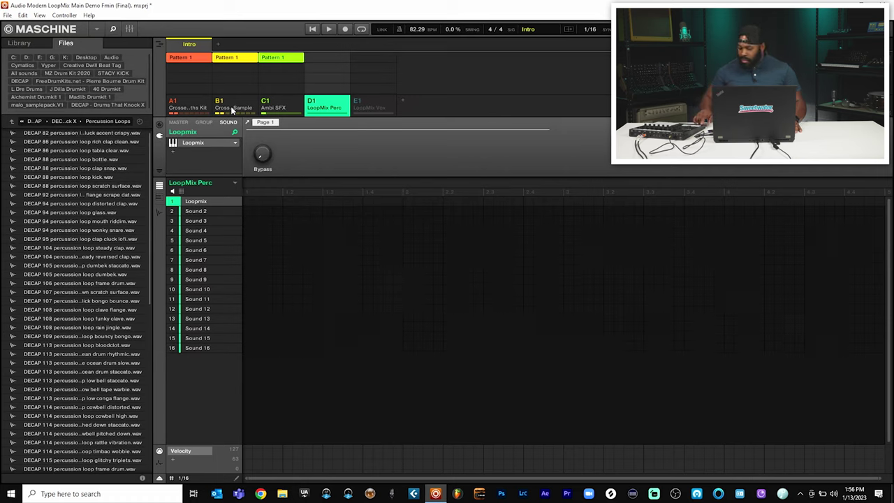
- Start Maschine playback of the LoopMix project at 82 BPM
key(space)
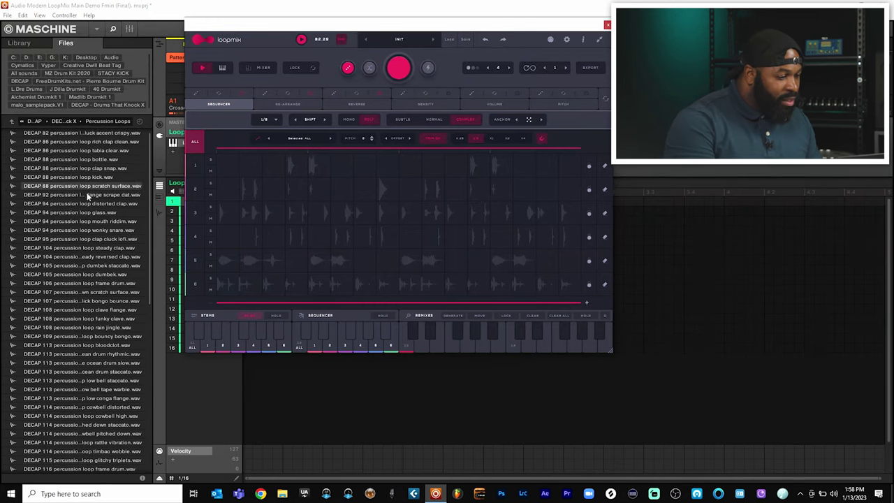
- Drag DECAP 95 percussion loop clap cluck lofi.wav from the browser onto Loopmix track 4
click(70, 204)
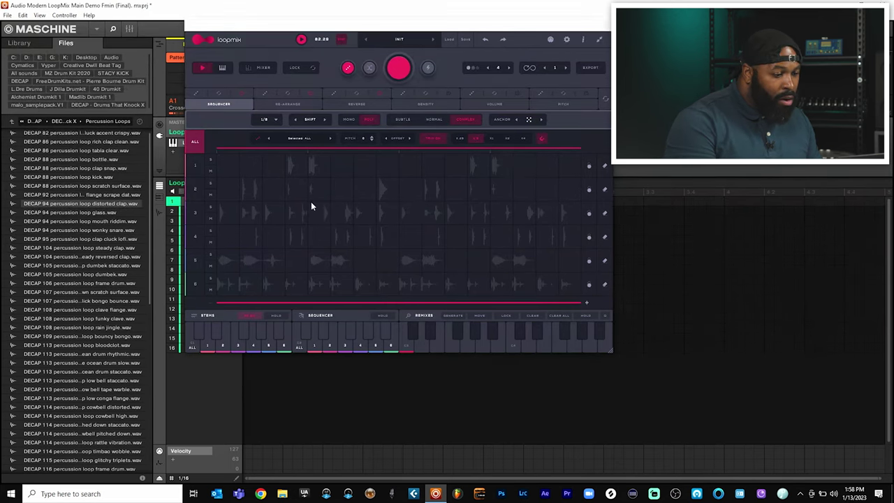
drag(119, 239, 326, 243)
drag(399, 260, 399, 259)
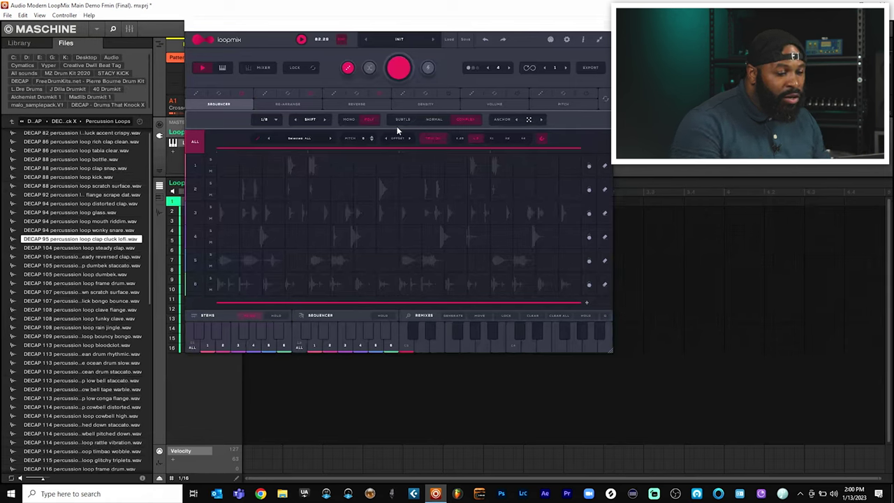
- Generate a random pattern for all six Loopmix tracks, then regenerate it and start playback
click(400, 69)
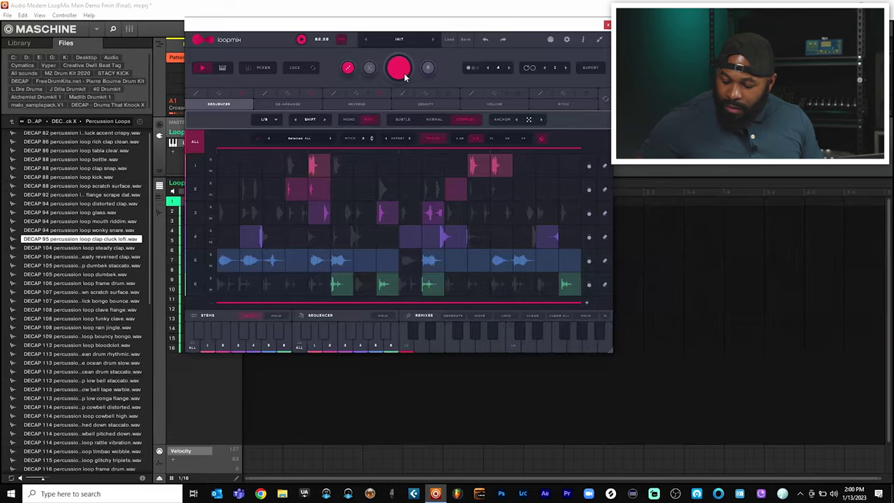
click(401, 72)
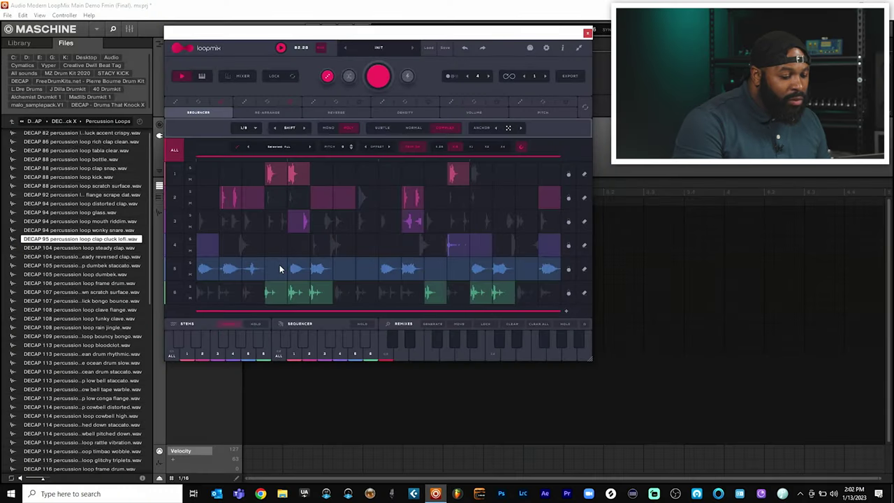
- Turn off one step each in tracks 5 and 2, and turn on two adjacent track-3 steps
click(280, 269)
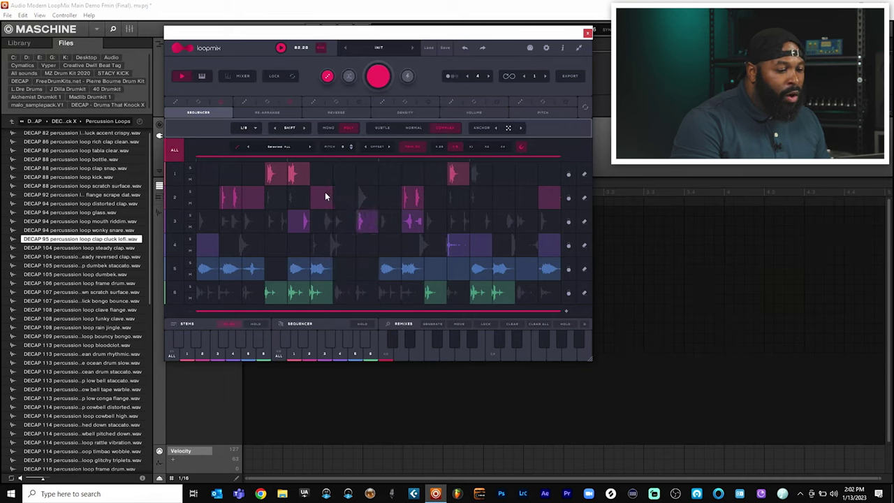
click(250, 203)
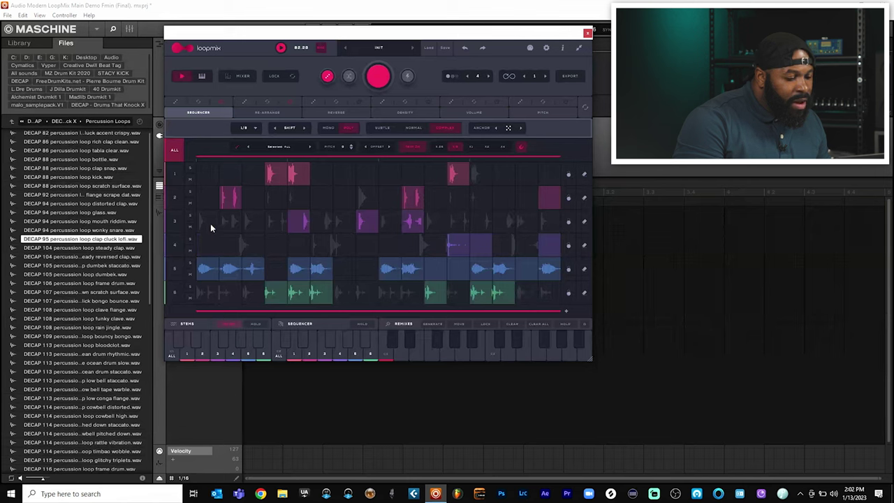
drag(210, 225, 239, 224)
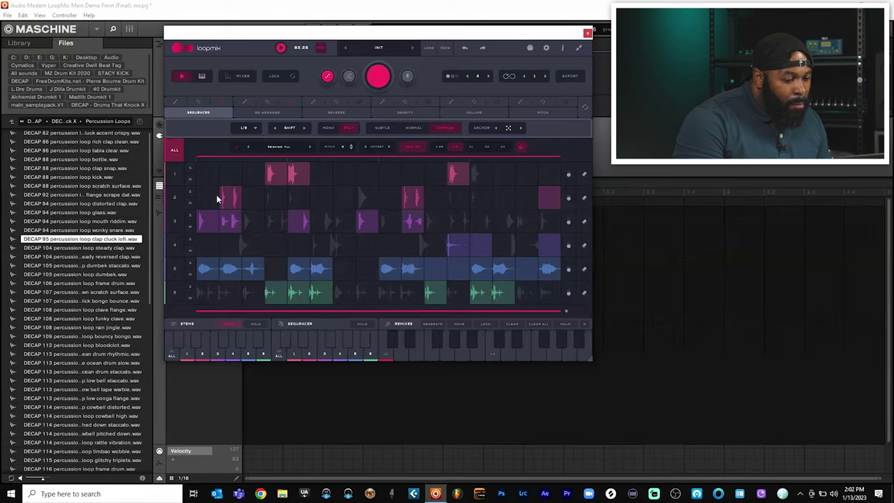
- Try Mono playback, return to Poly, and add two more steps in track 3
click(328, 127)
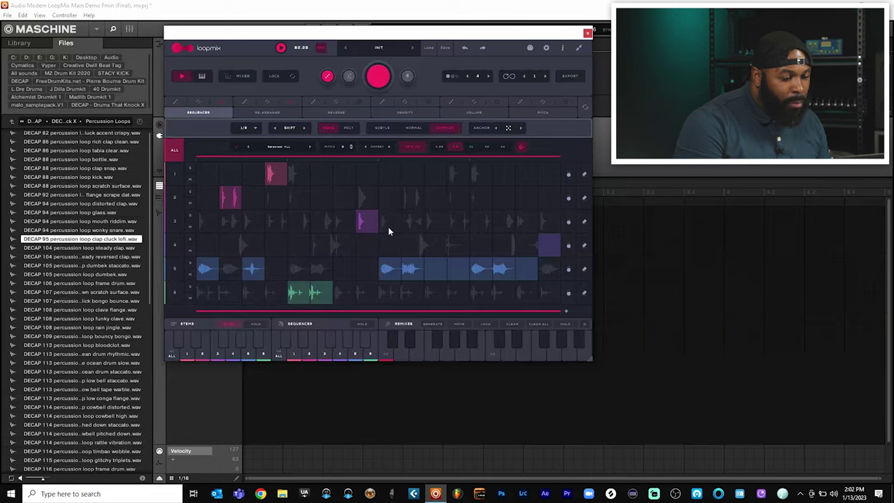
click(350, 128)
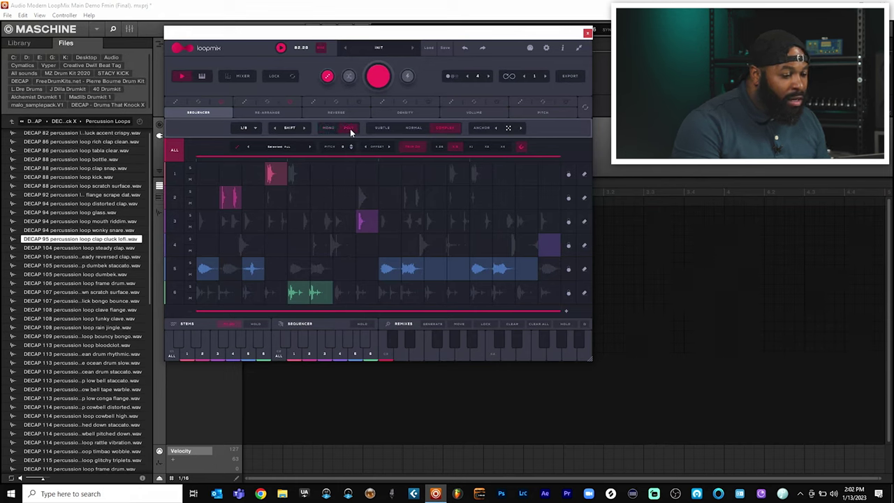
click(232, 225)
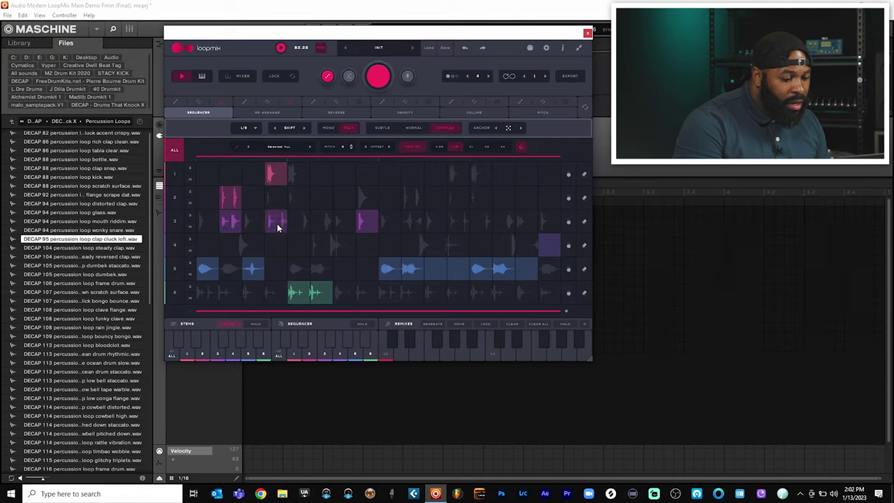
click(322, 225)
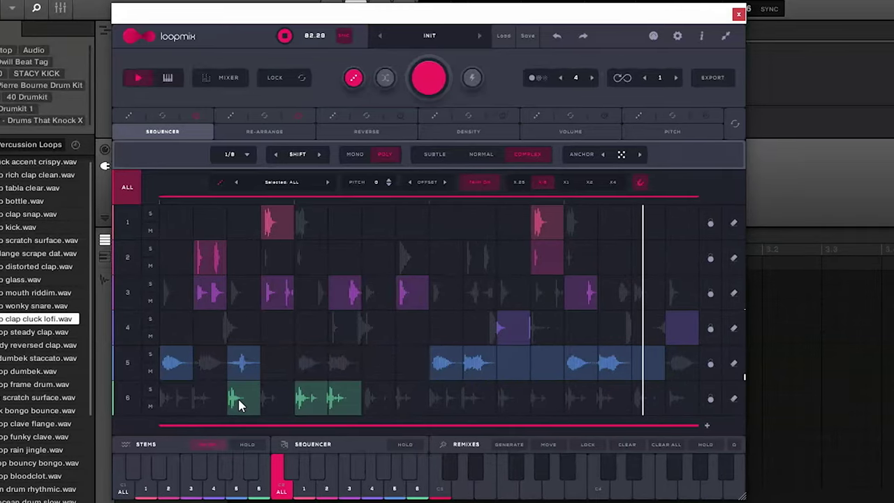
- Generate a fresh random pattern, then switch off two track-2 steps and three track-1 steps
click(411, 84)
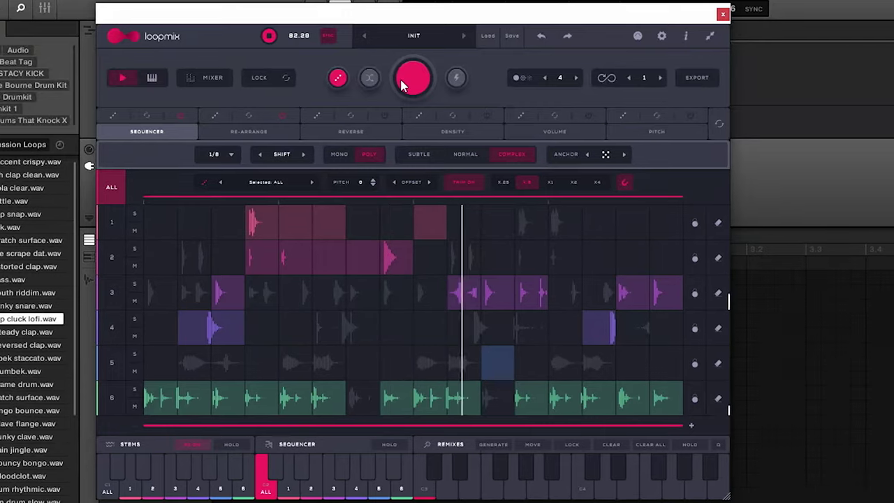
click(317, 257)
click(353, 250)
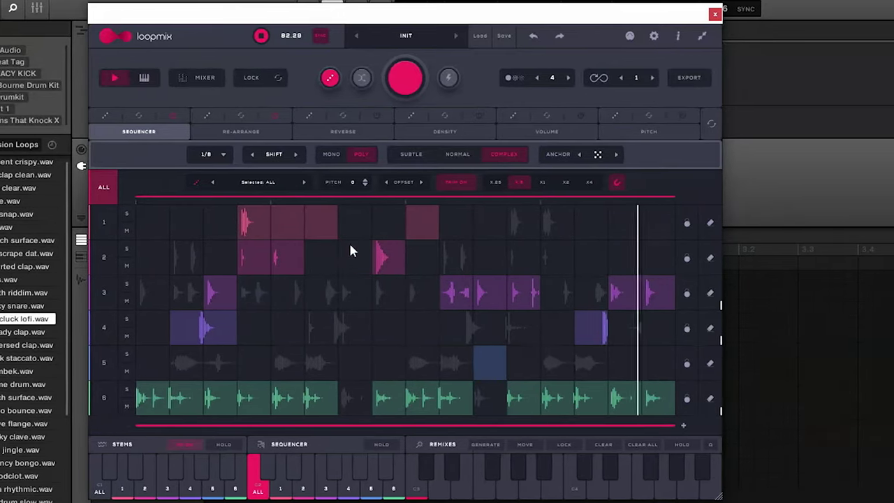
click(307, 219)
click(286, 218)
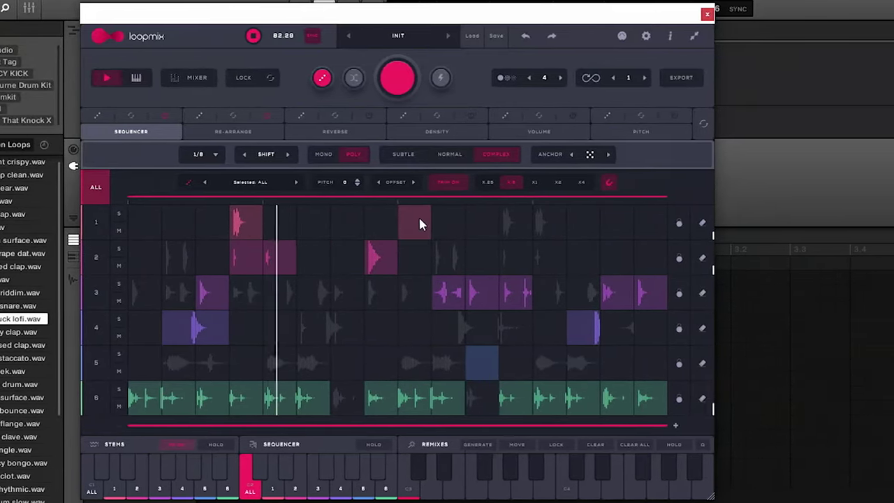
click(419, 222)
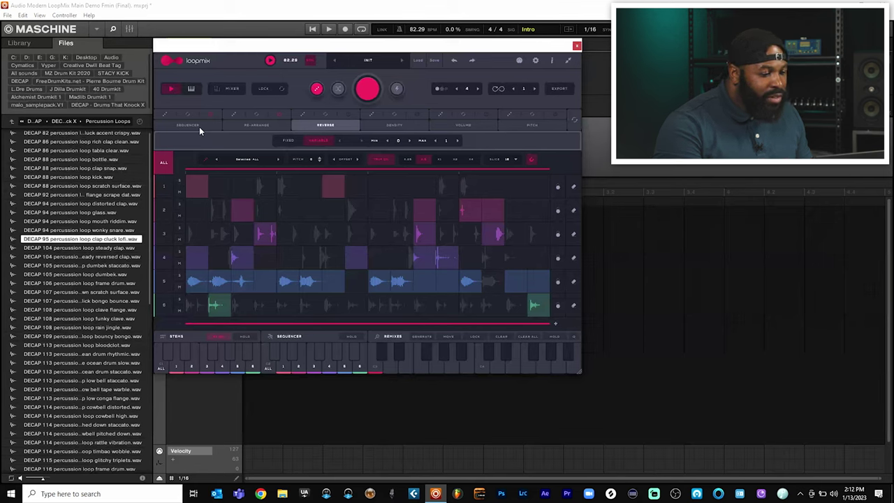
click(186, 125)
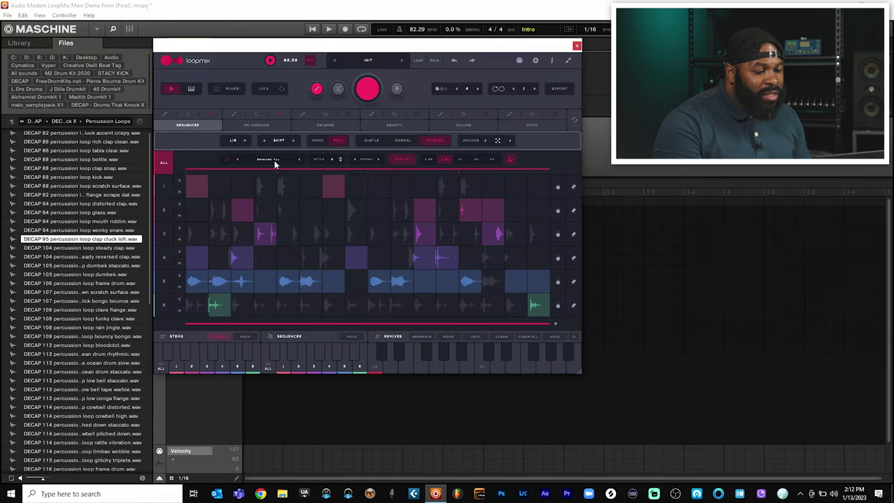
- On the Re-Arrange page, make a track 5 step play a different slice
click(256, 127)
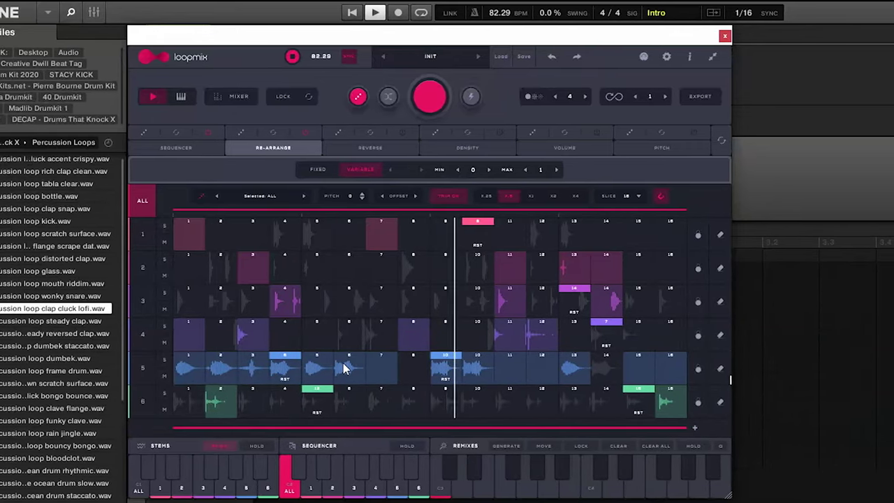
click(183, 374)
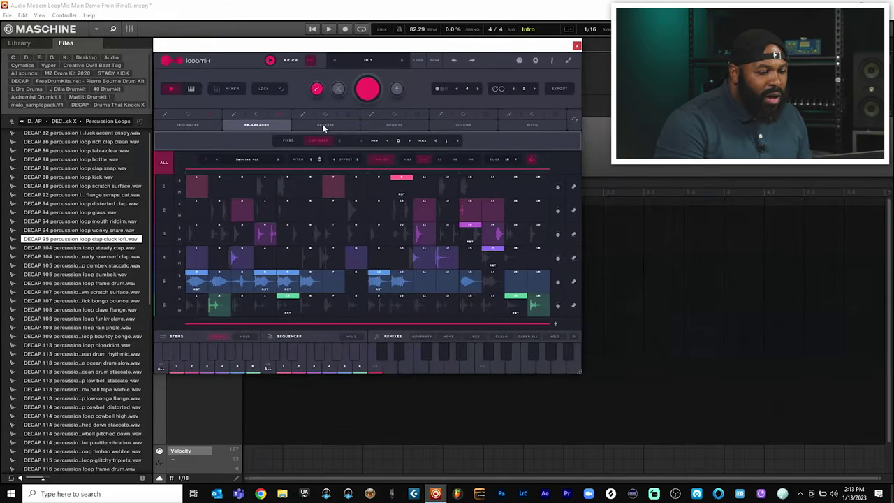
- On the Reverse page, reverse slices in tracks 5, 1 and 4 while playing back
click(323, 124)
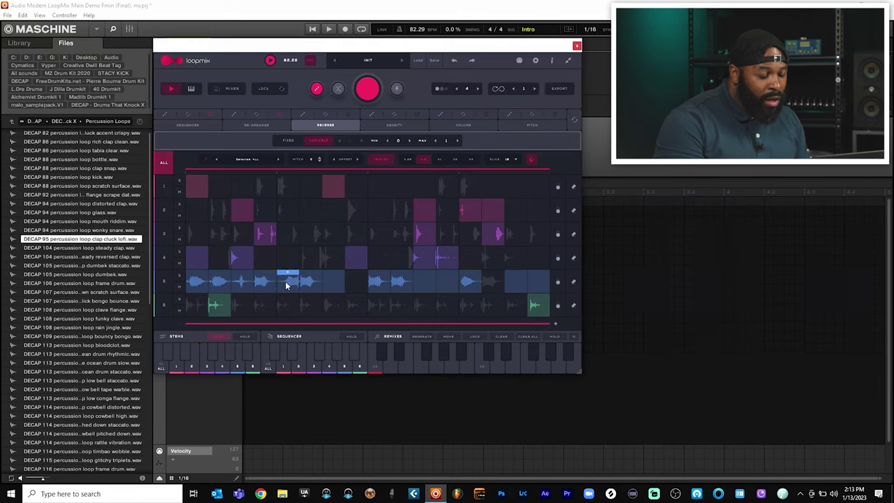
click(312, 283)
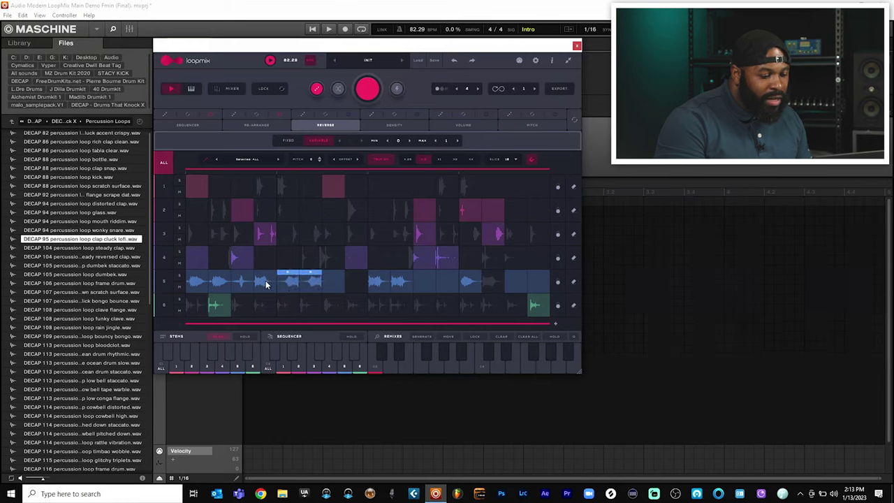
click(326, 185)
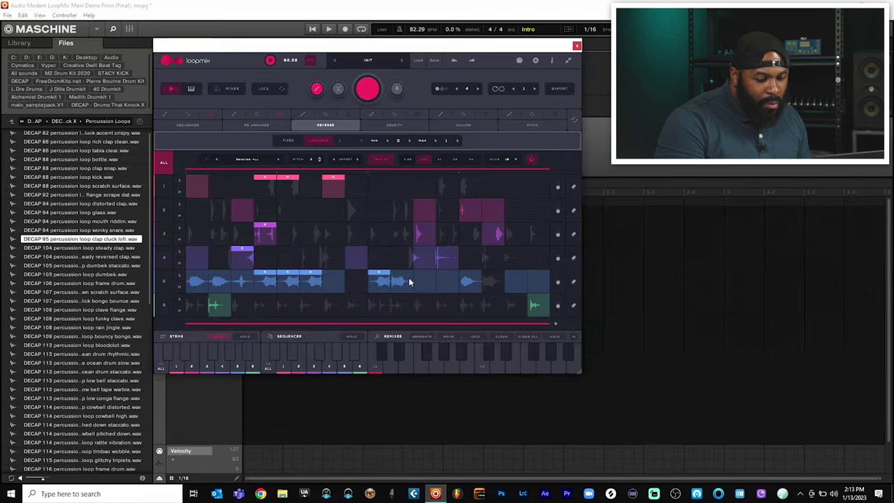
key(space)
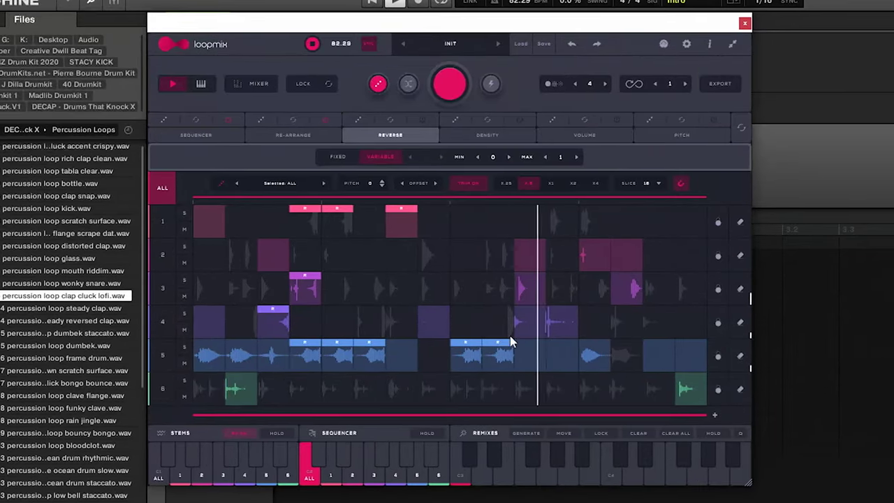
click(526, 318)
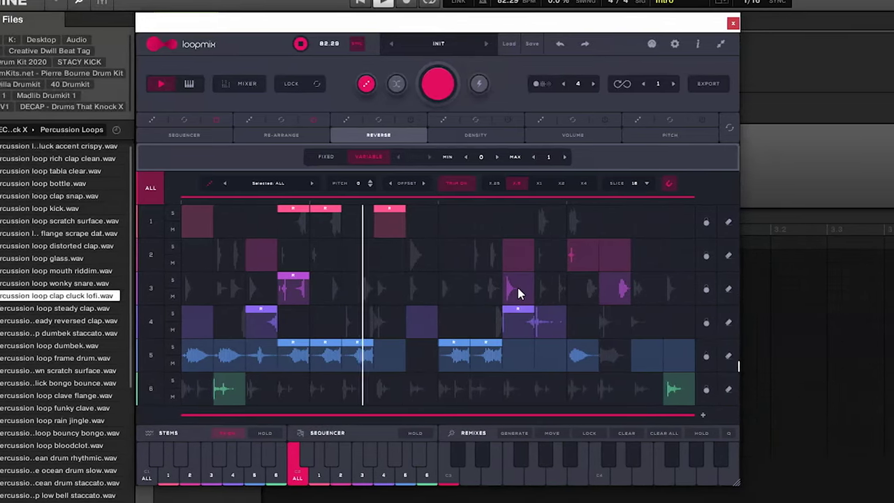
click(417, 319)
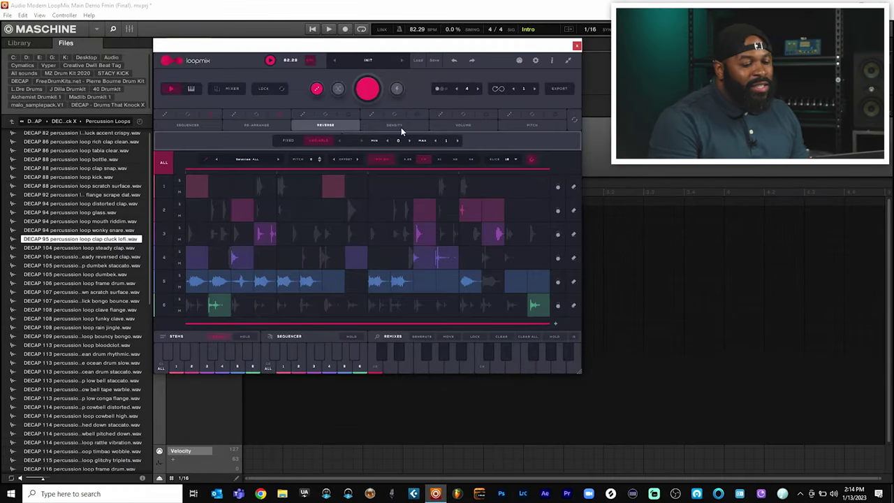
- Apply Variable density with 2 to 4 repeats on the Density page and play the pattern
click(401, 127)
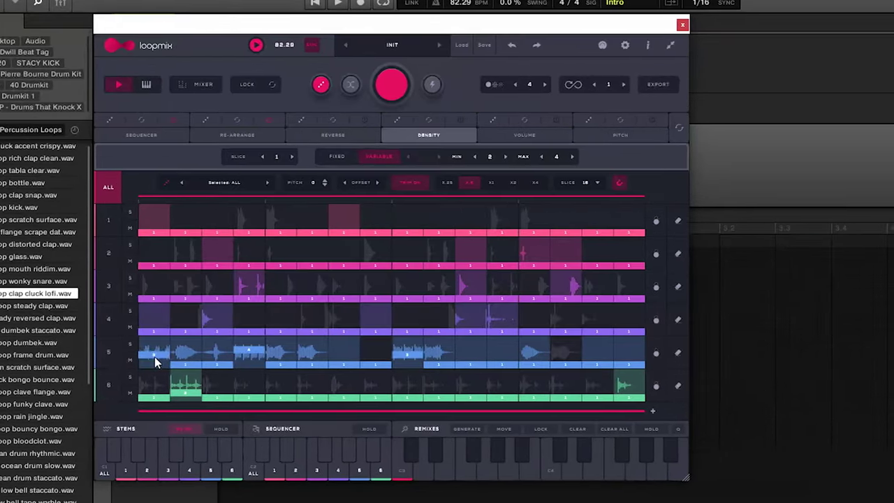
key(space)
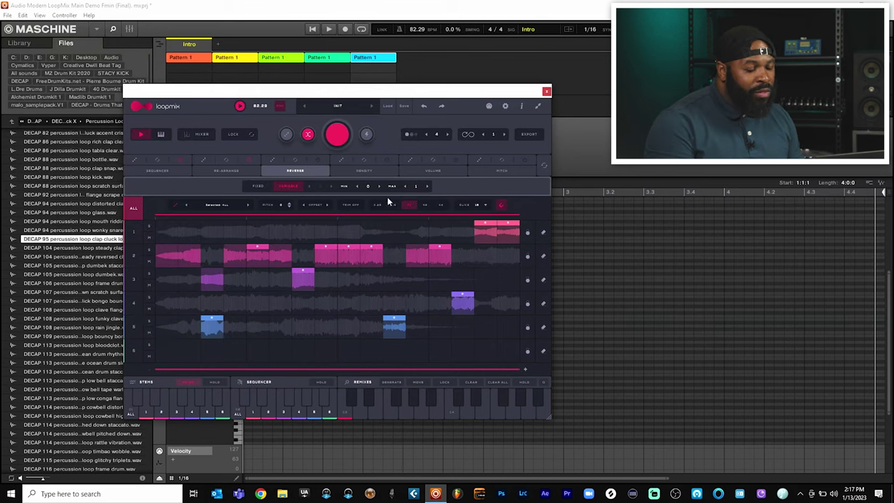
- Randomize slice volumes on the Volume page in Variable mode, Min 80, Max 100
click(427, 170)
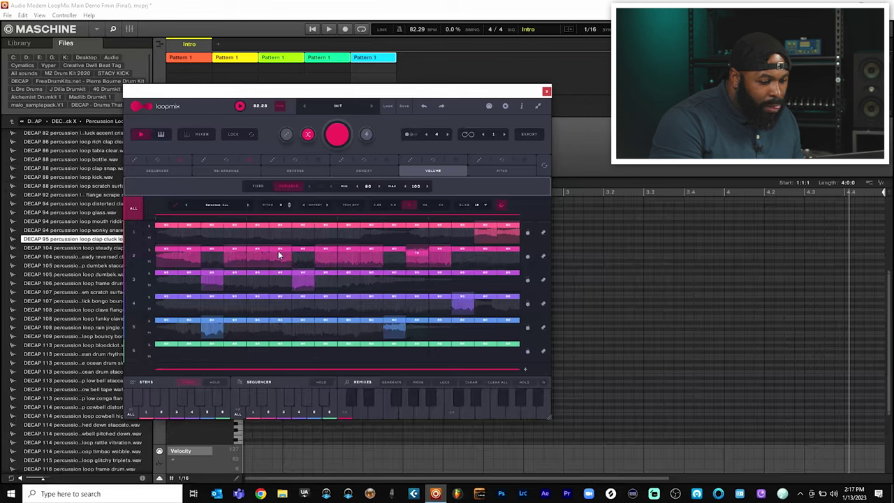
- Randomize track 2 slice pitches between -12 and +12 in Minor, then play it back
click(502, 172)
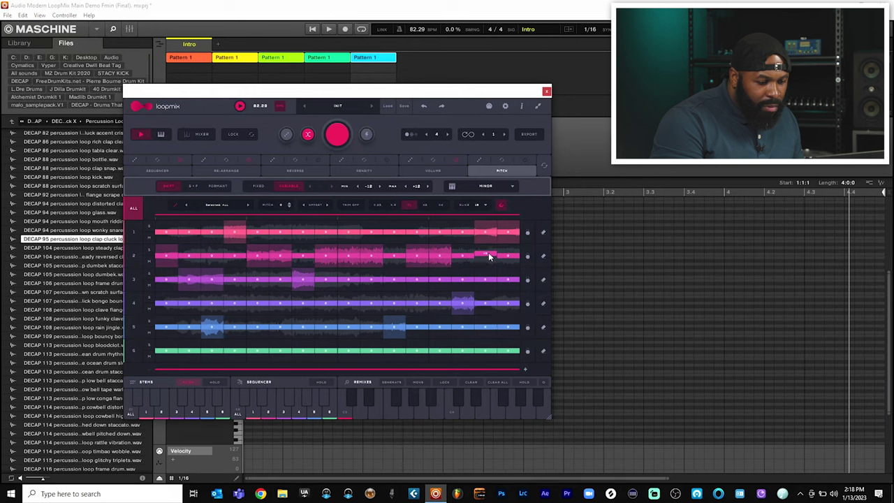
drag(488, 257, 373, 262)
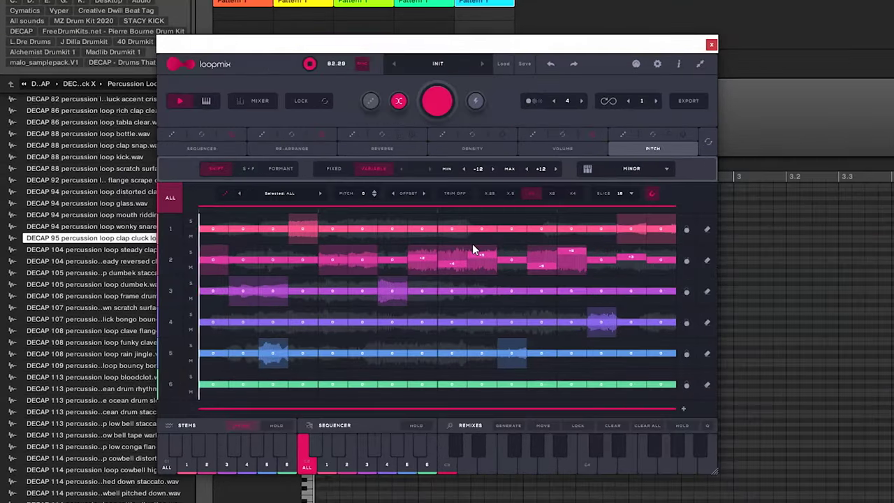
key(space)
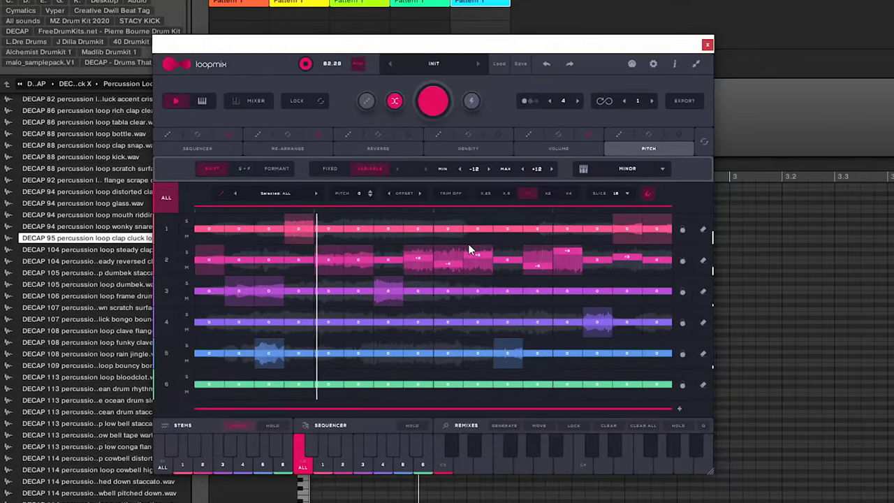